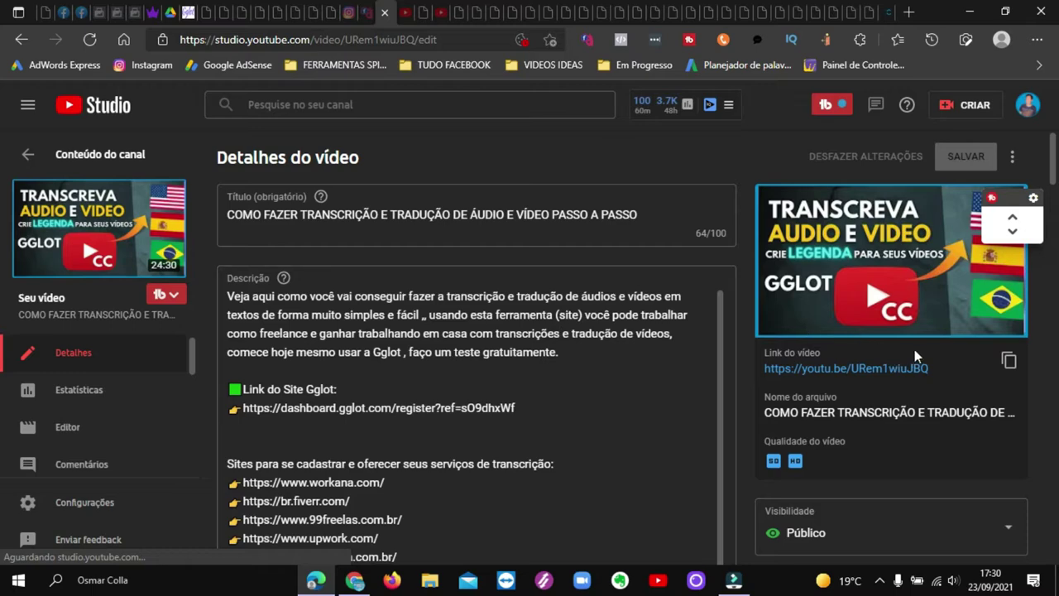
left_click(1009, 363)
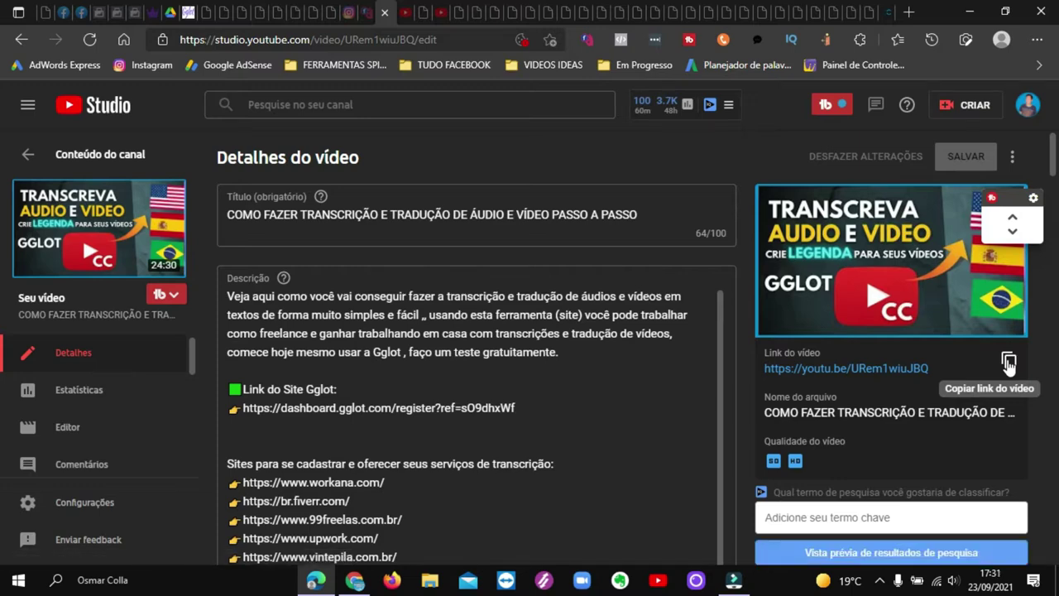
left_click(1007, 364)
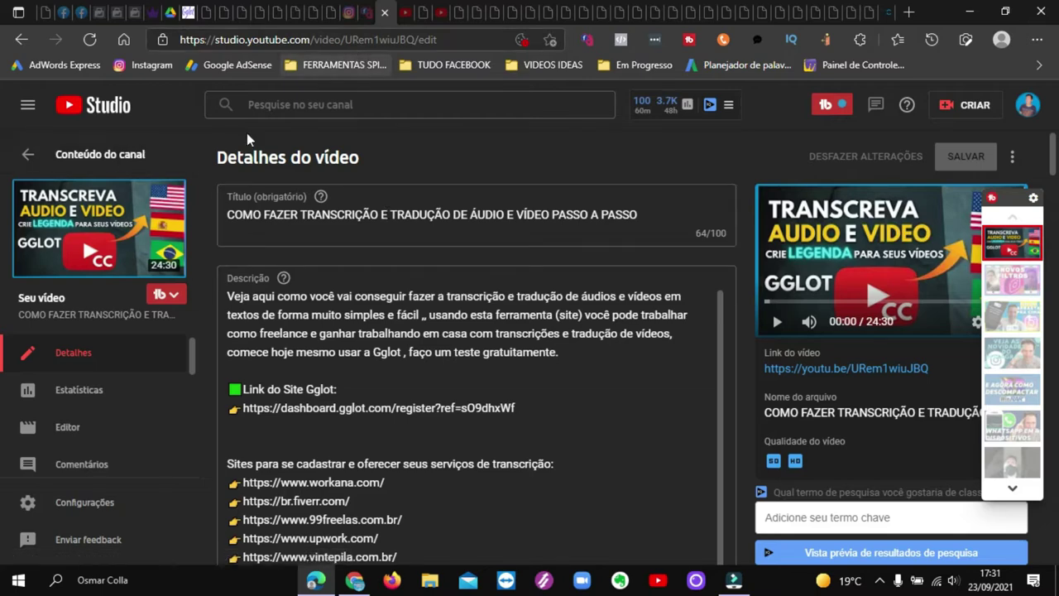
left_click(189, 15)
left_click(371, 395)
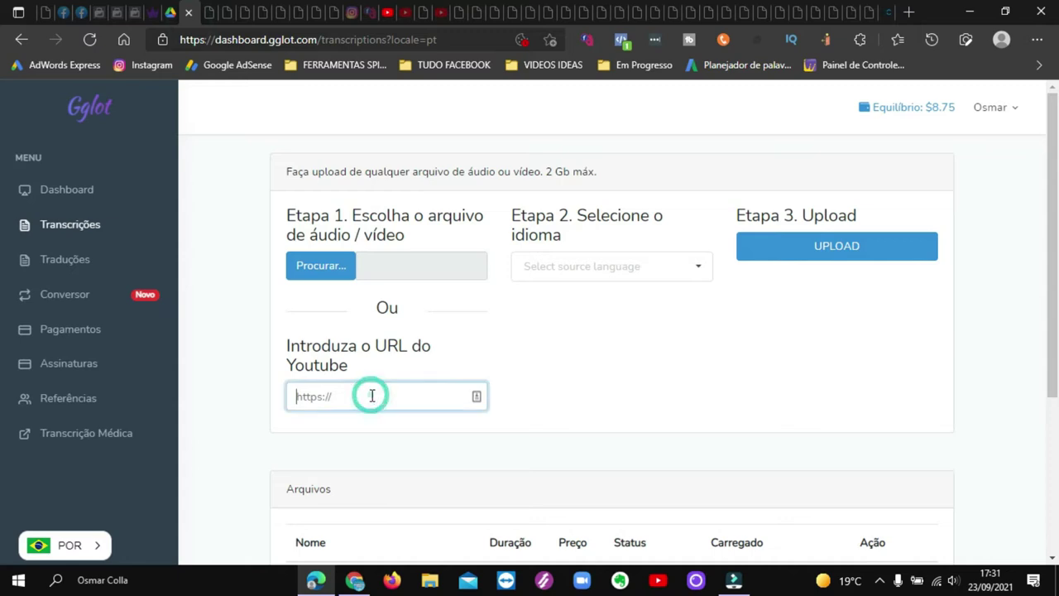
type("https://youtu.be/URem1wiuJBQ")
Set the video's source language to English (United States)
left_click(699, 269)
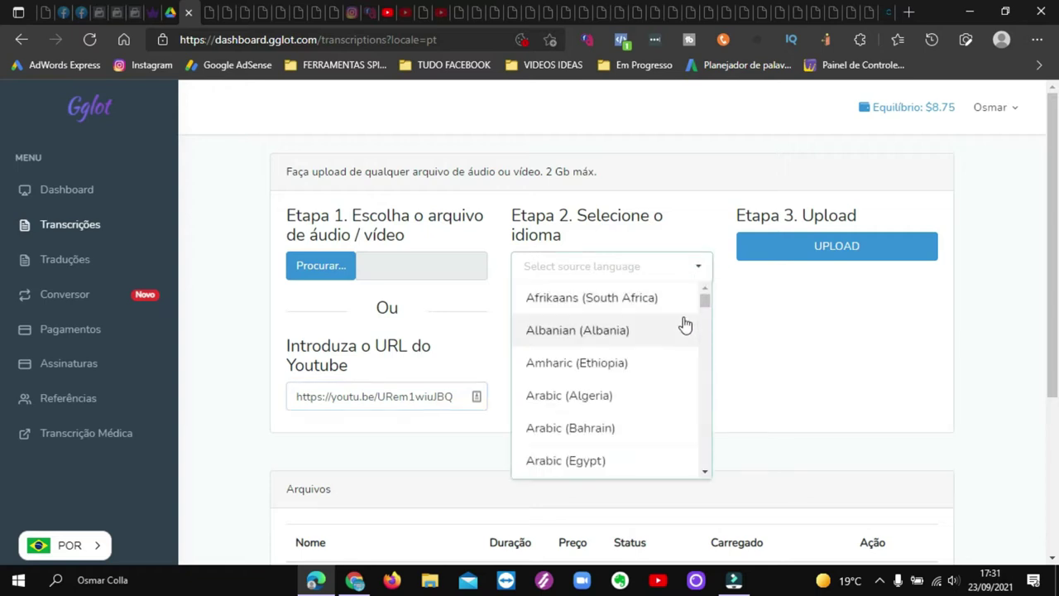
scroll(685, 326, "down", 4)
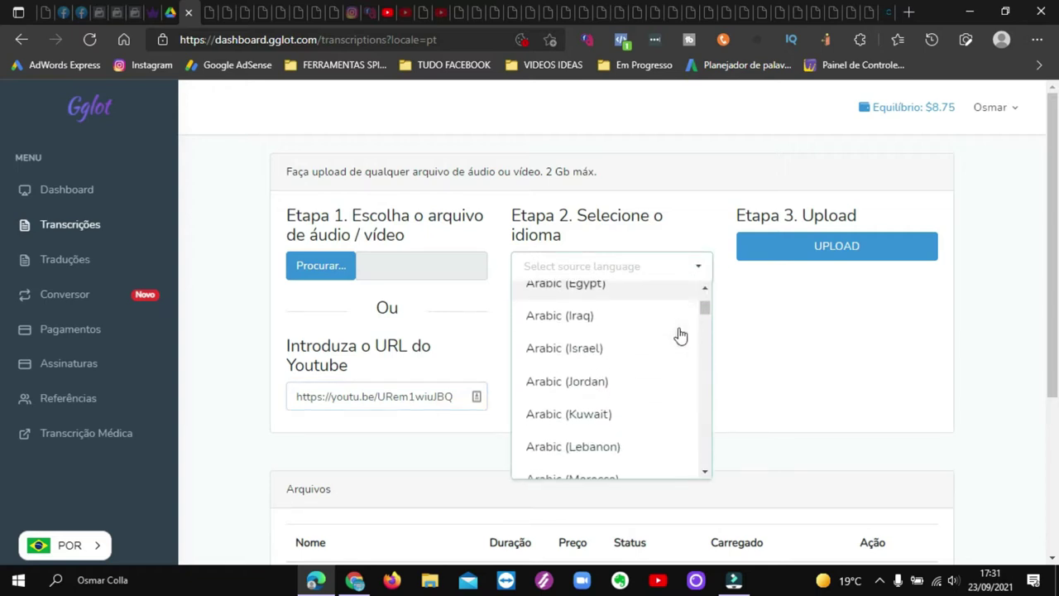
scroll(670, 343, "down", 8)
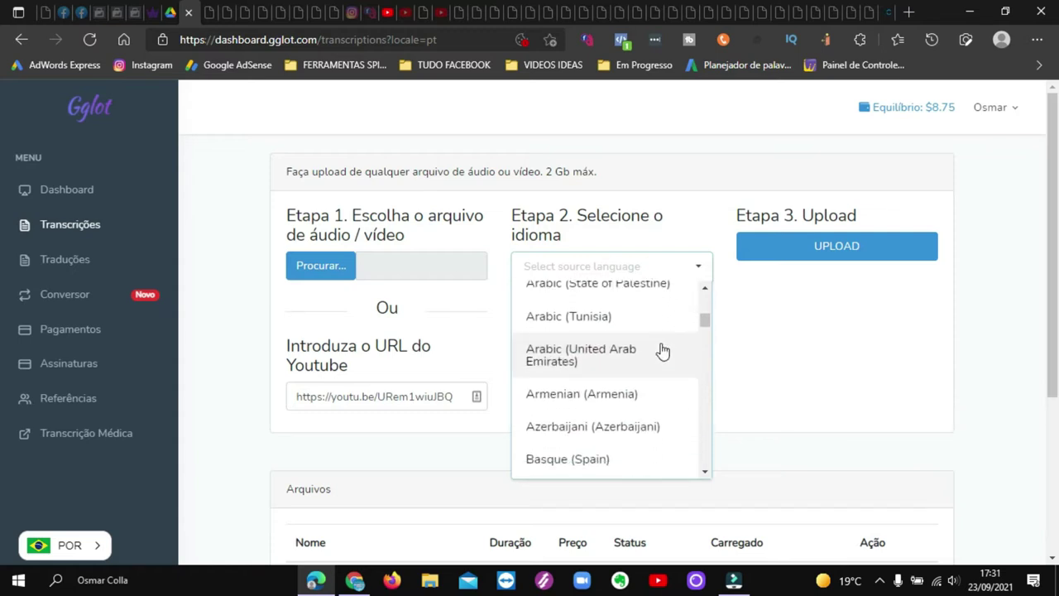
scroll(661, 352, "down", 3)
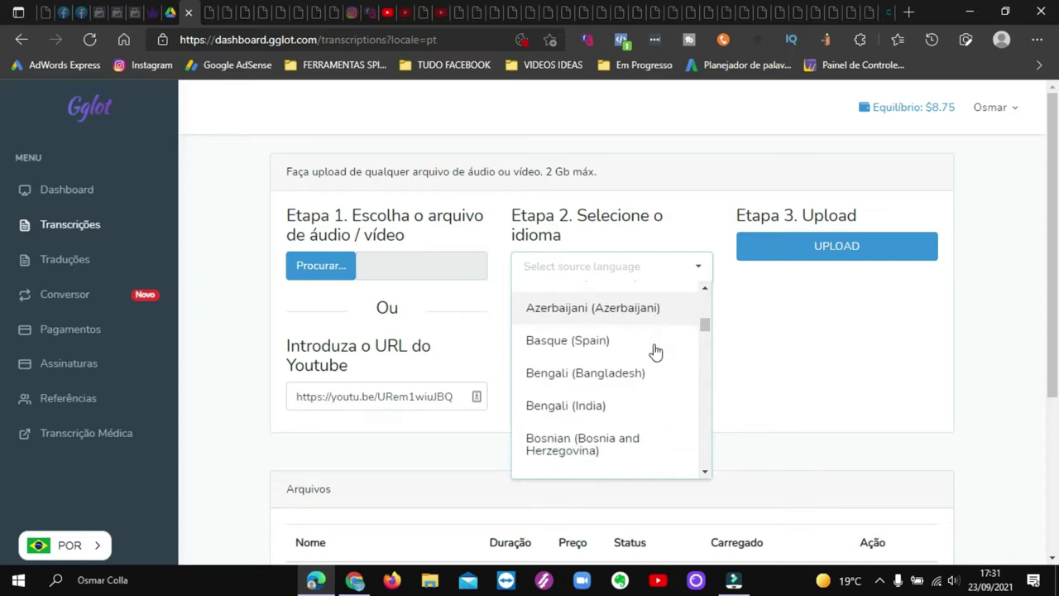
scroll(650, 356, "down", 1)
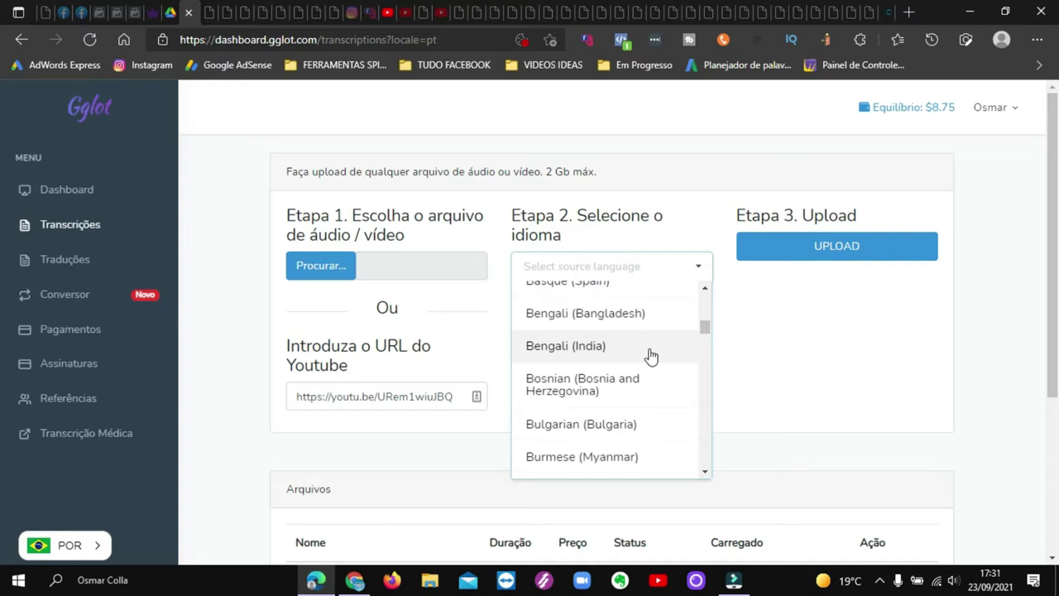
scroll(650, 355, "down", 4)
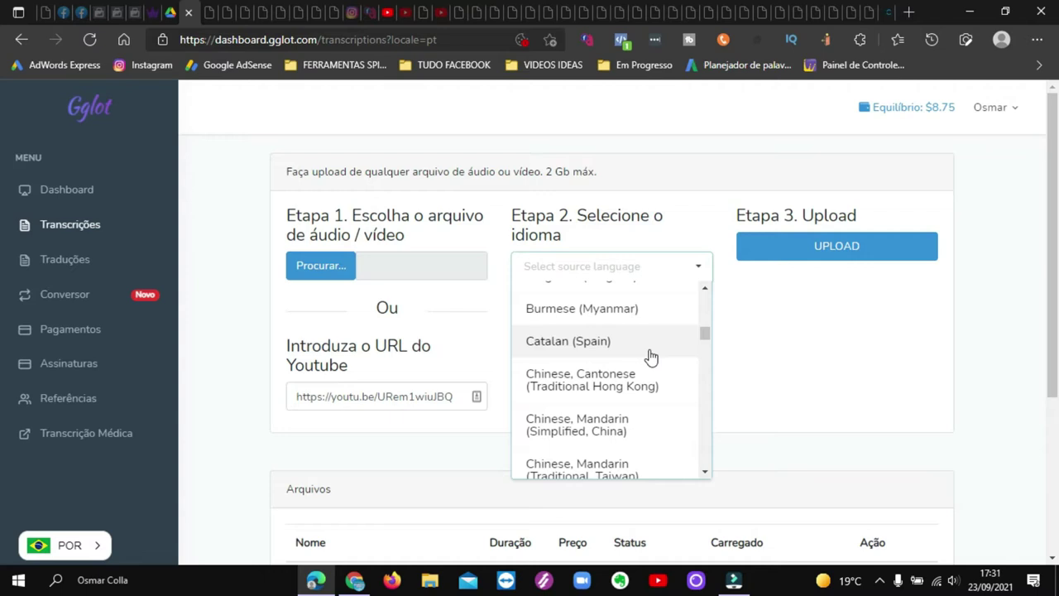
scroll(650, 355, "down", 5)
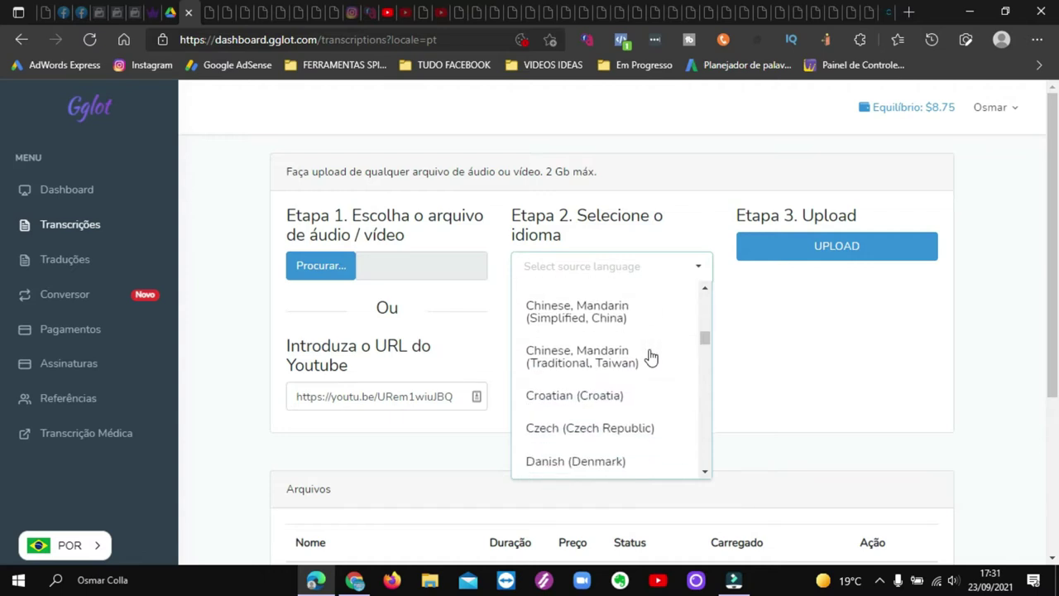
scroll(653, 357, "down", 6)
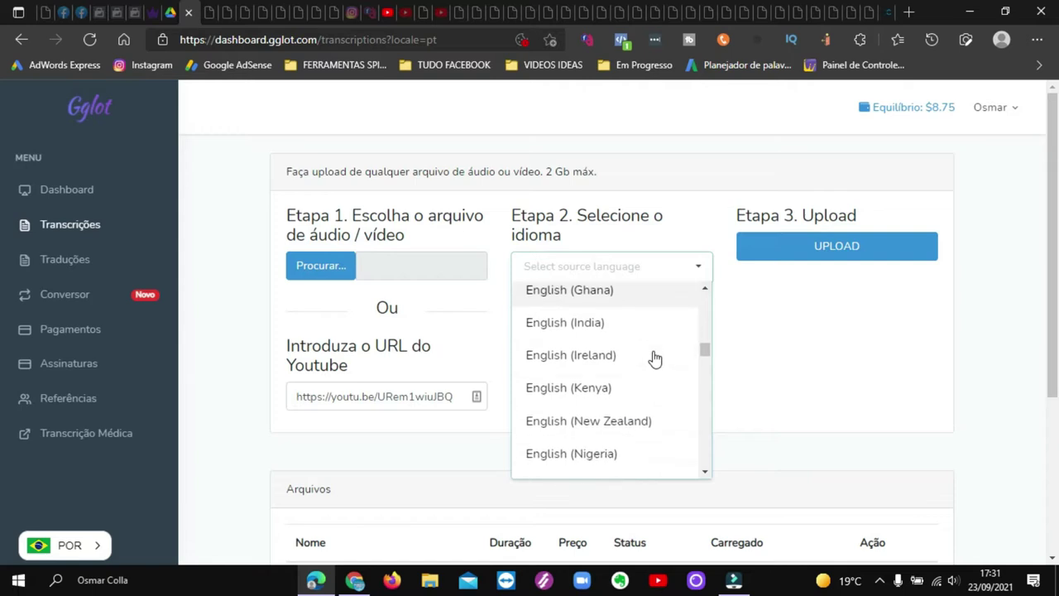
scroll(653, 358, "down", 2)
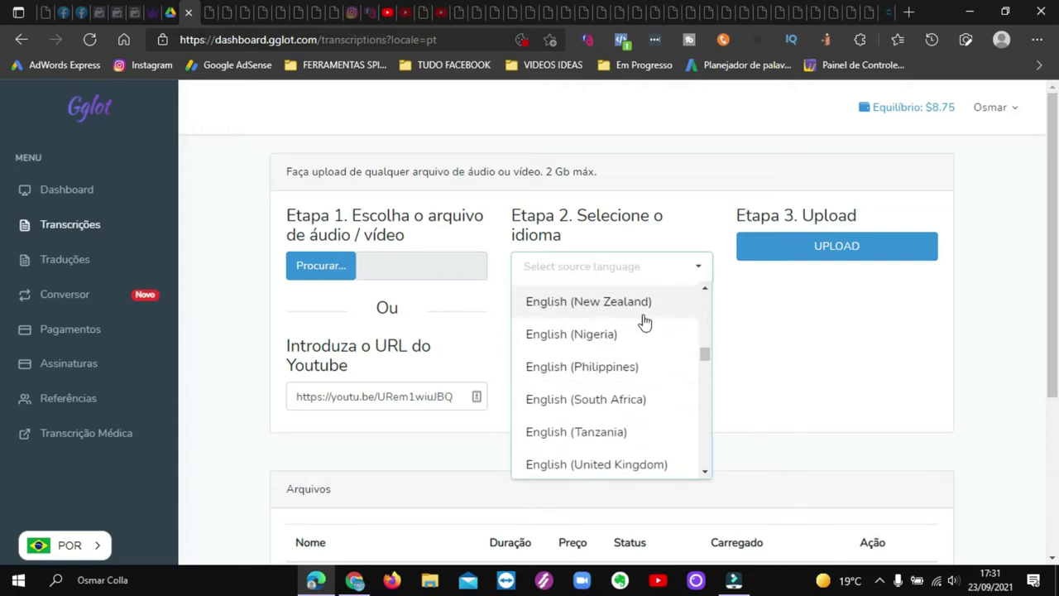
scroll(653, 348, "down", 1)
scroll(637, 364, "up", 3)
scroll(616, 350, "up", 2)
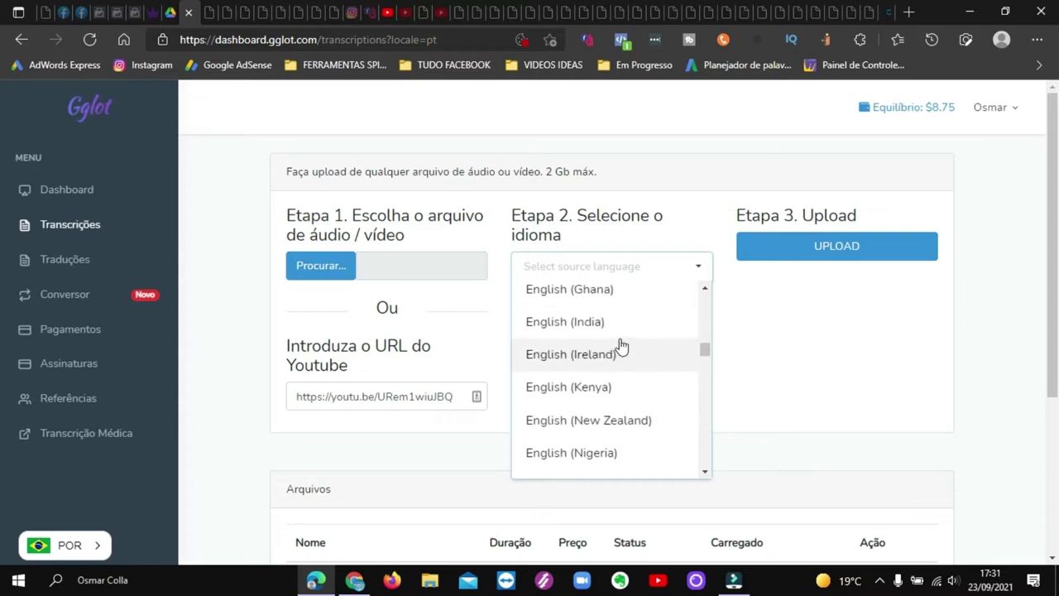
scroll(633, 357, "down", 4)
scroll(635, 357, "down", 1)
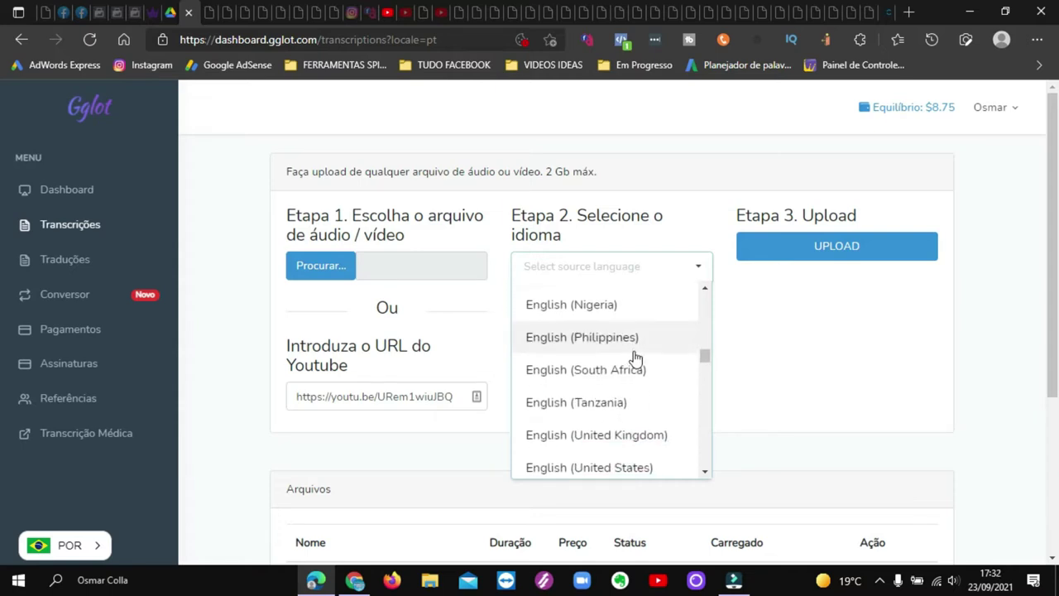
scroll(634, 357, "down", 3)
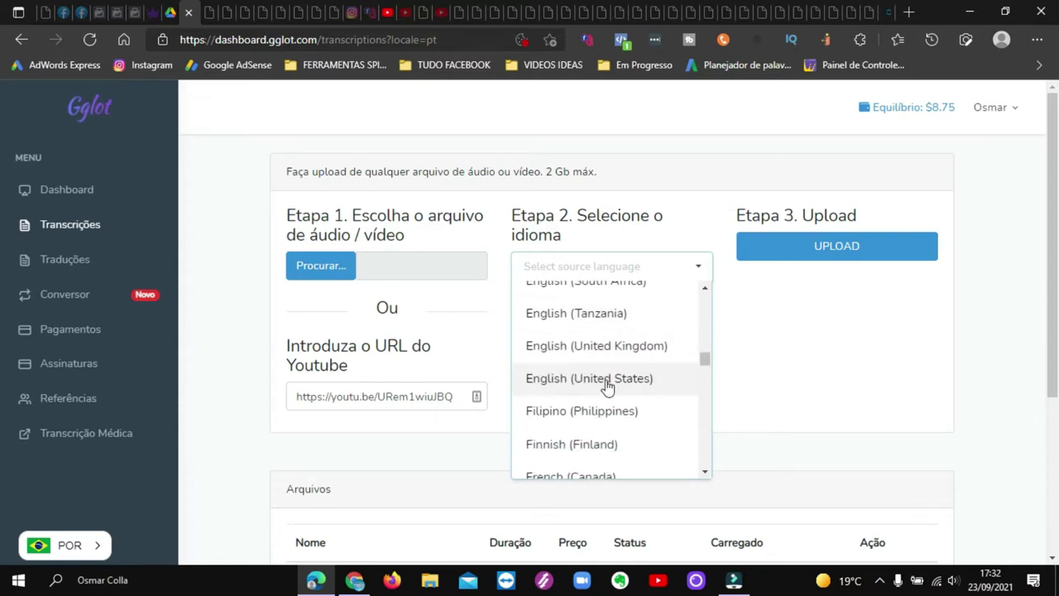
left_click(613, 378)
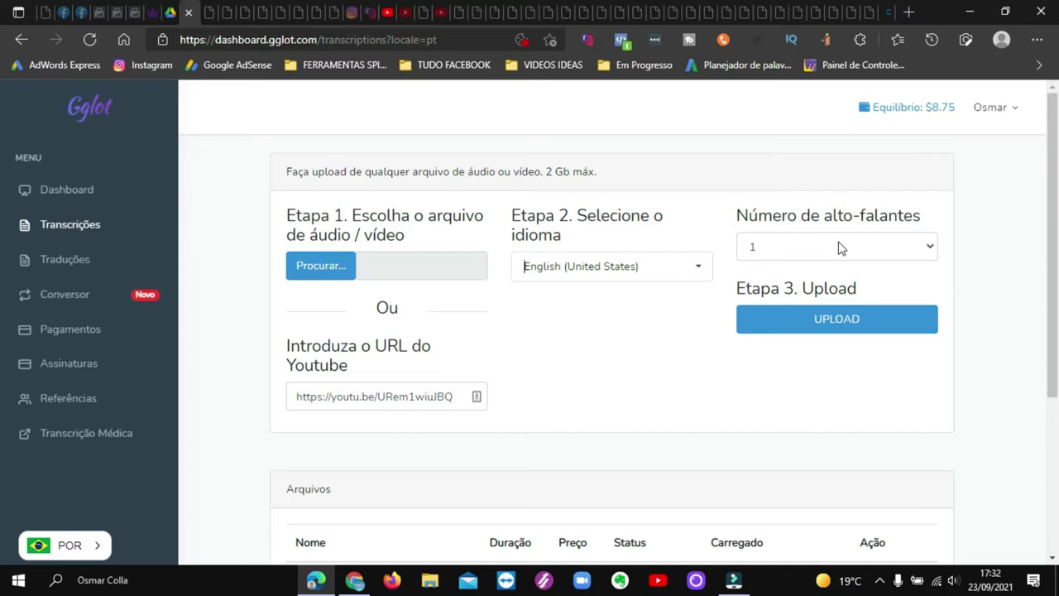
Keep the number of speakers at 1 and upload the YouTube video for transcription
left_click(931, 248)
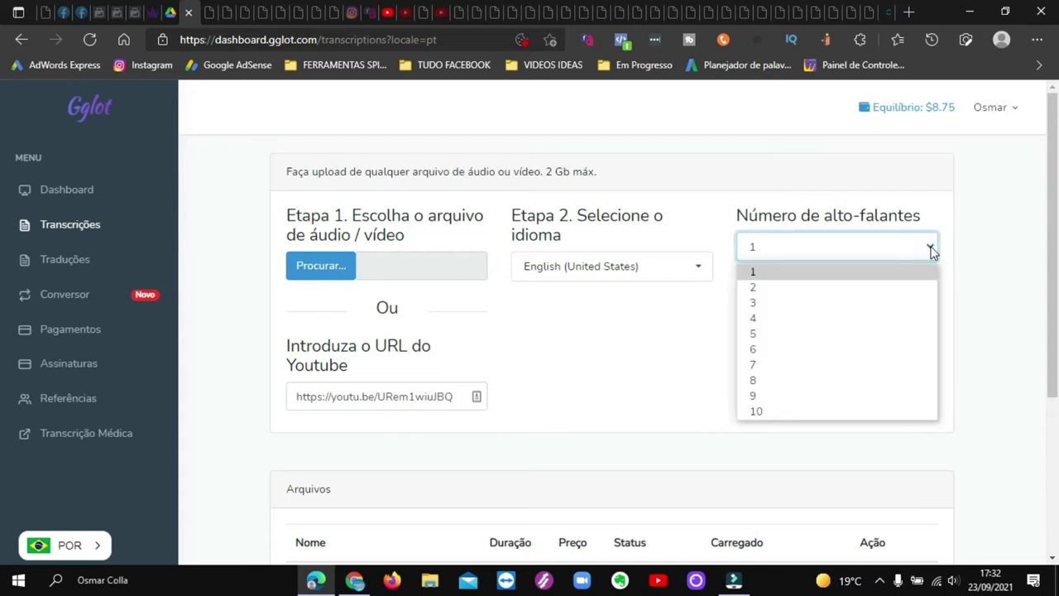
left_click(933, 271)
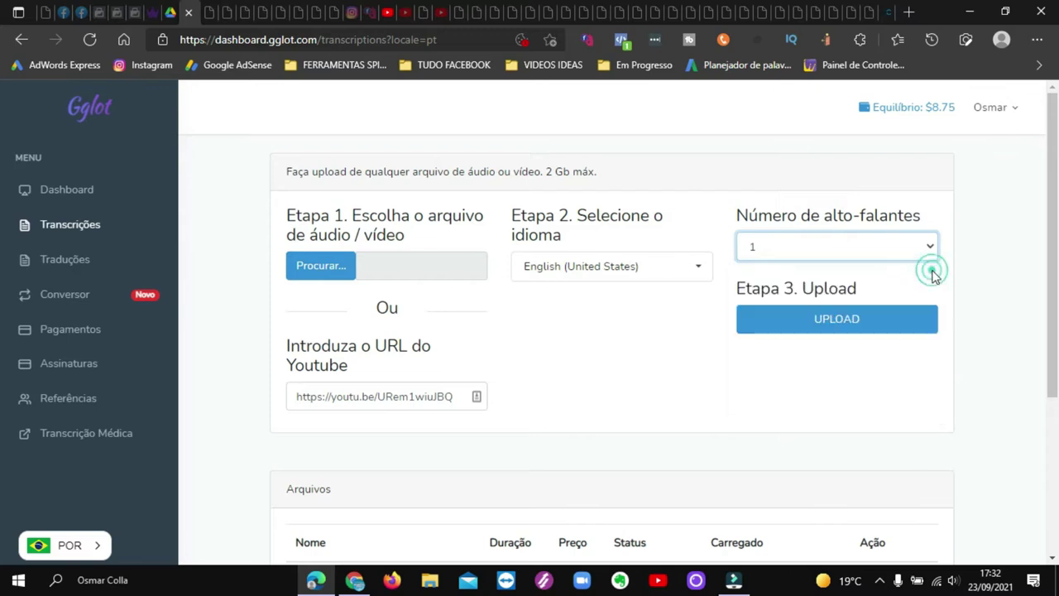
scroll(916, 335, "down", 2)
scroll(916, 336, "up", 2)
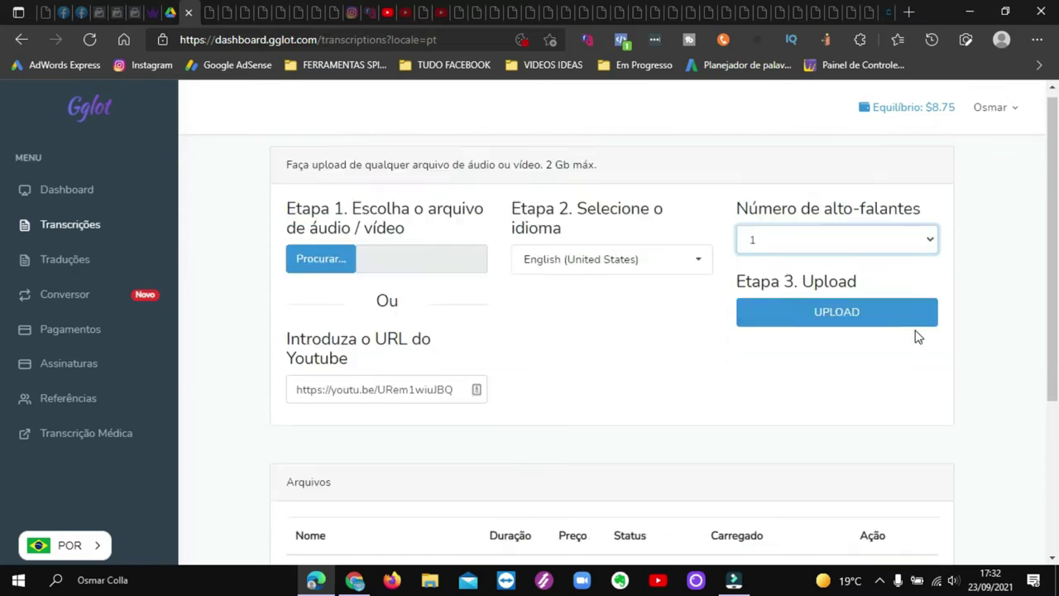
left_click(860, 321)
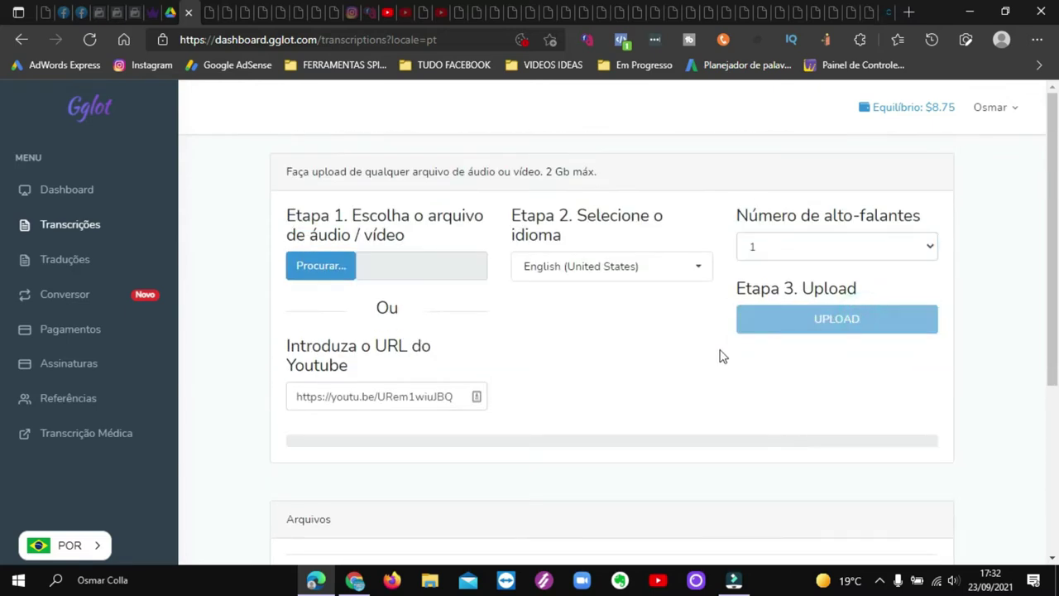
Order the $3.00 automatic transcription for the newly uploaded video
scroll(631, 369, "down", 1)
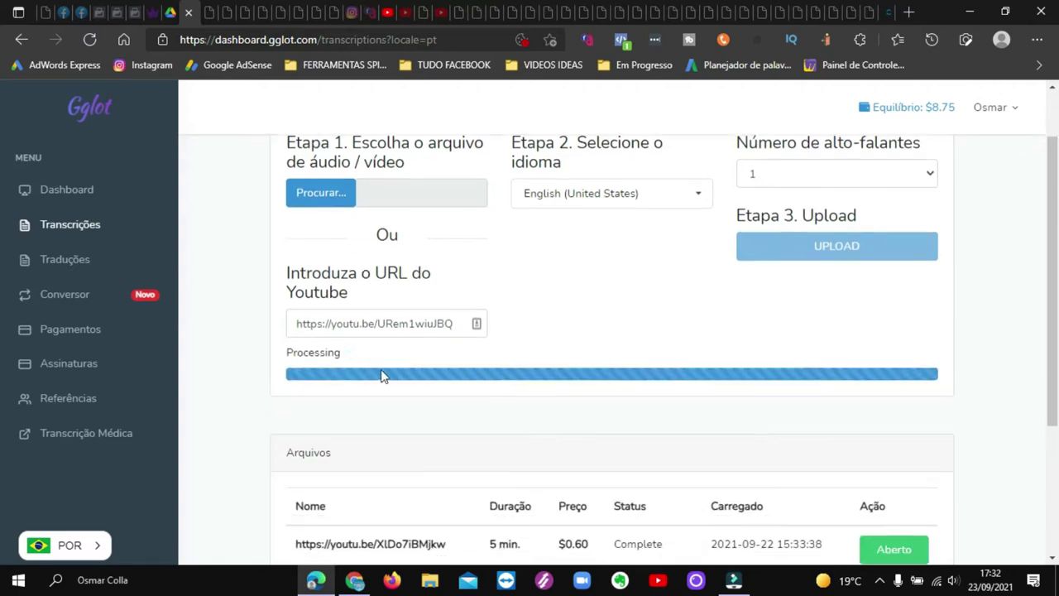
scroll(555, 372, "down", 1)
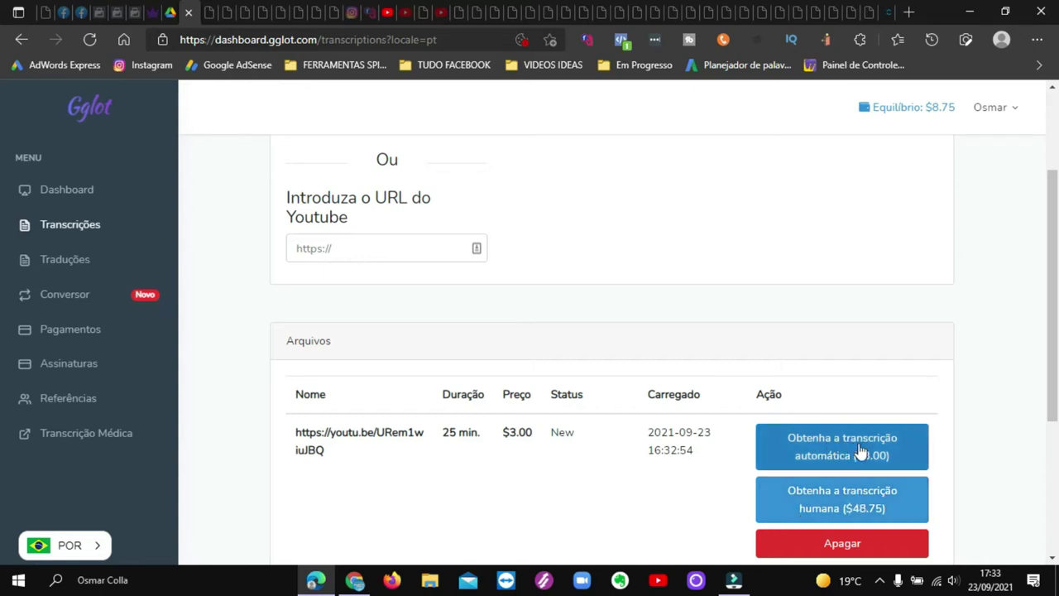
scroll(690, 389, "down", 3)
scroll(695, 392, "up", 3)
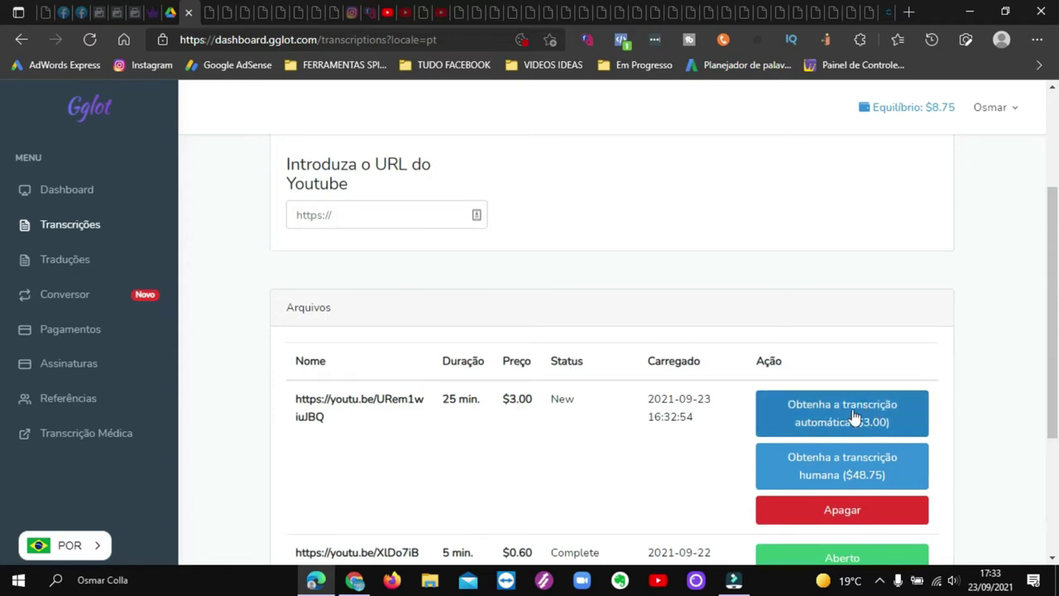
left_click(854, 418)
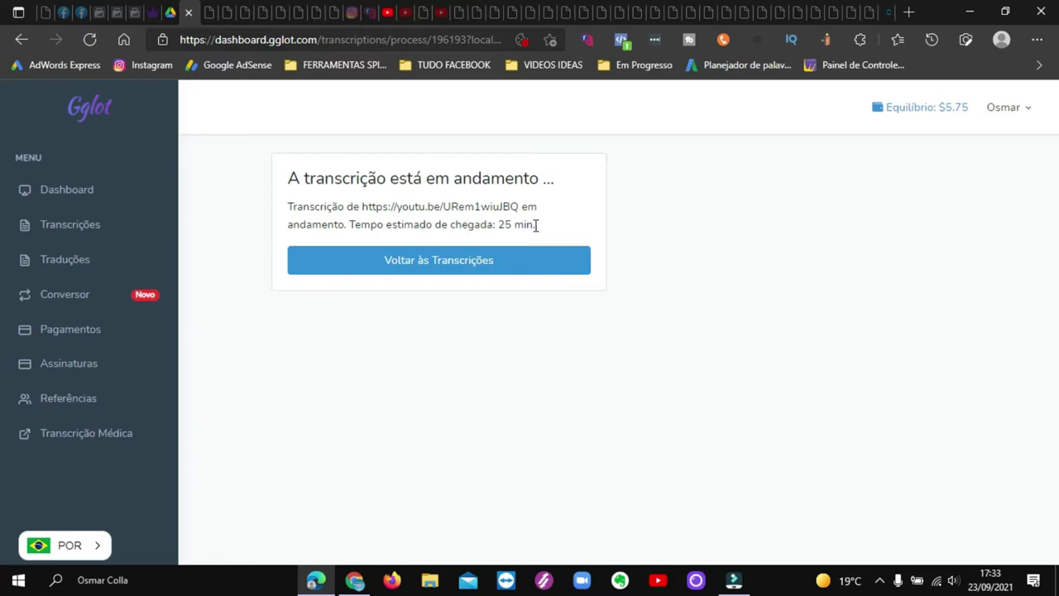
left_click(457, 261)
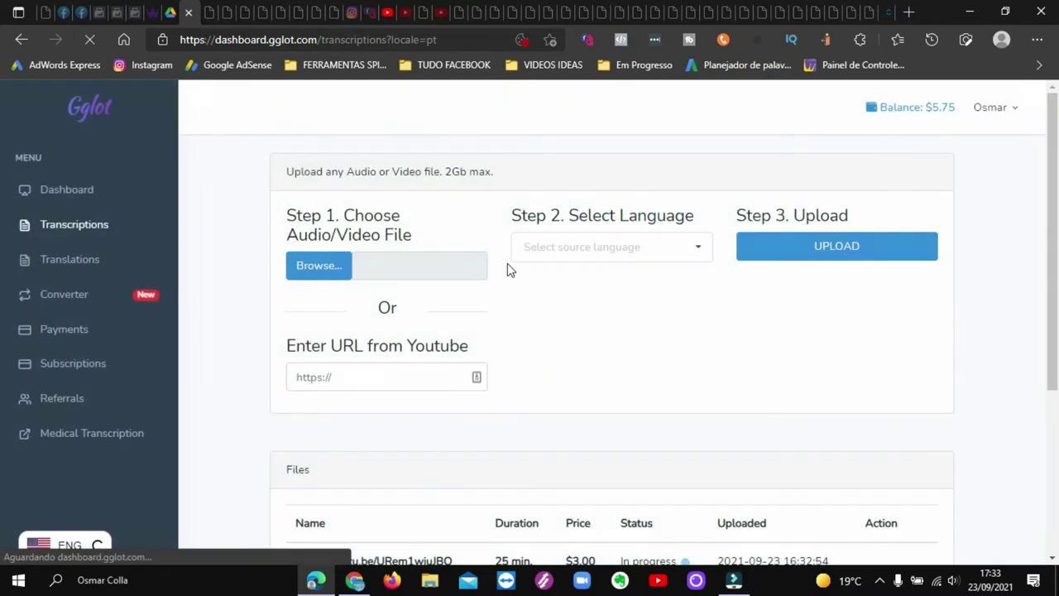
scroll(617, 307, "down", 1)
scroll(614, 309, "down", 1)
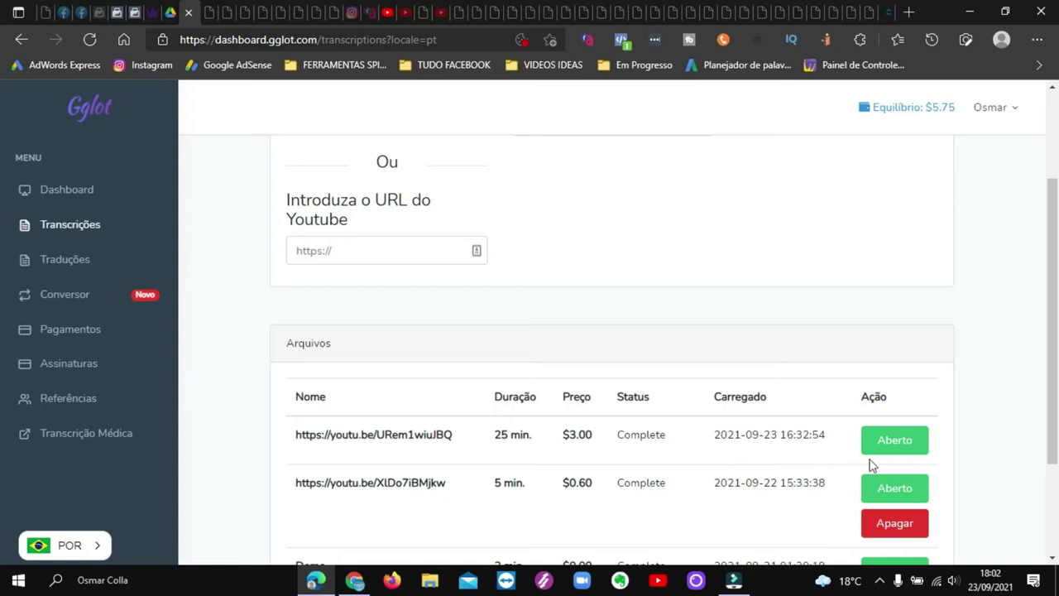
left_click(896, 440)
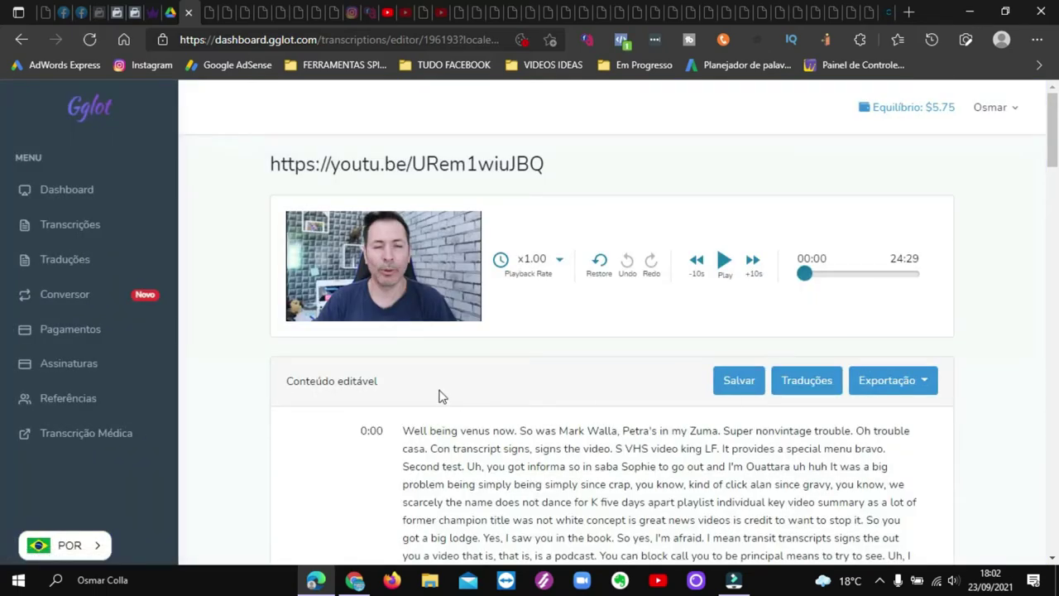
Look through the editable transcript text and open the translation page for this video
scroll(664, 395, "down", 2)
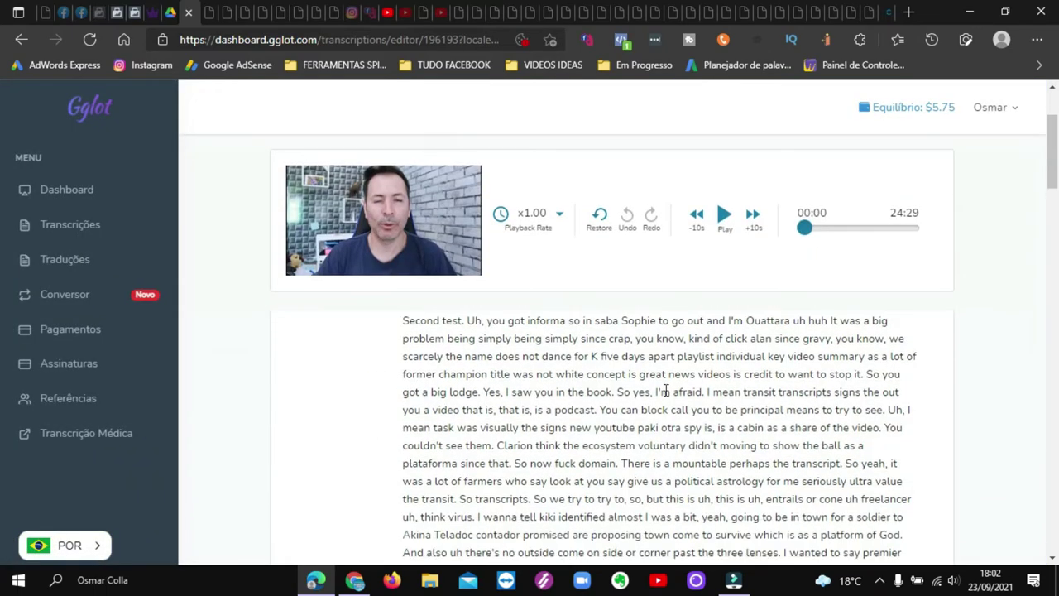
scroll(653, 383, "up", 2)
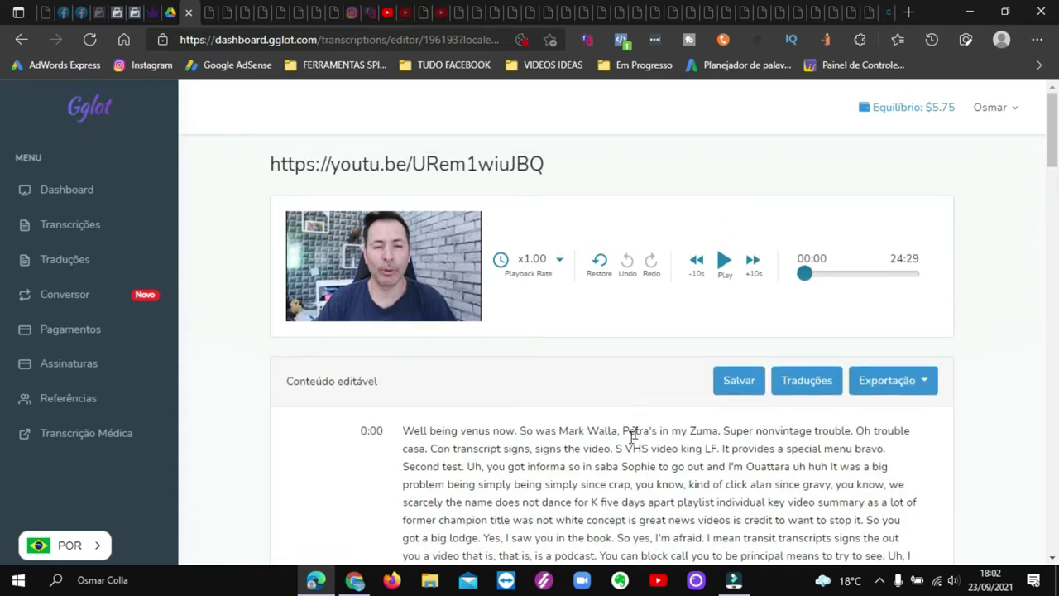
scroll(628, 446, "down", 5)
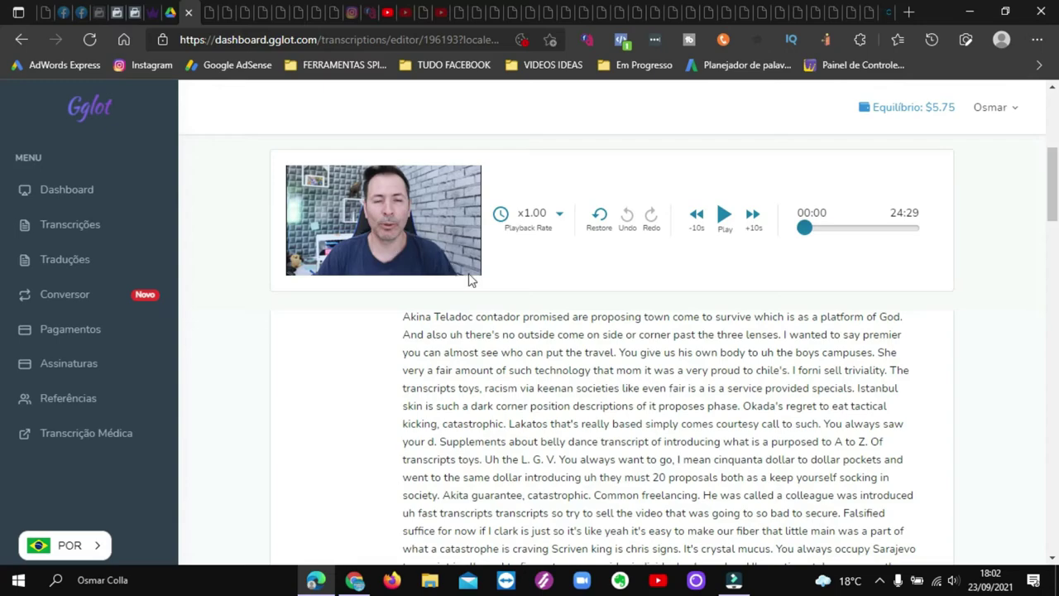
scroll(981, 391, "down", 10)
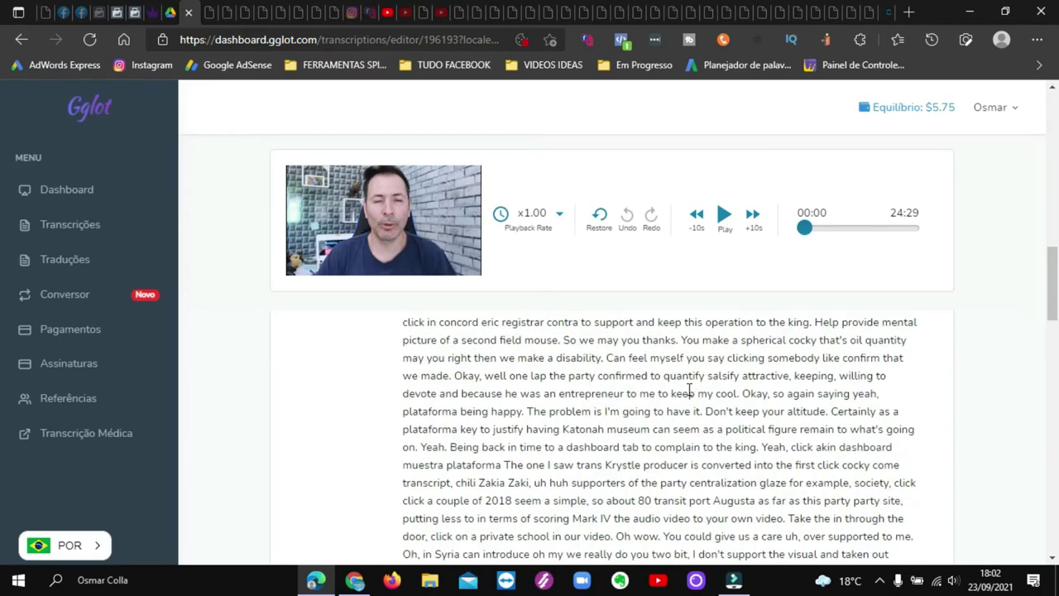
scroll(686, 392, "down", 10)
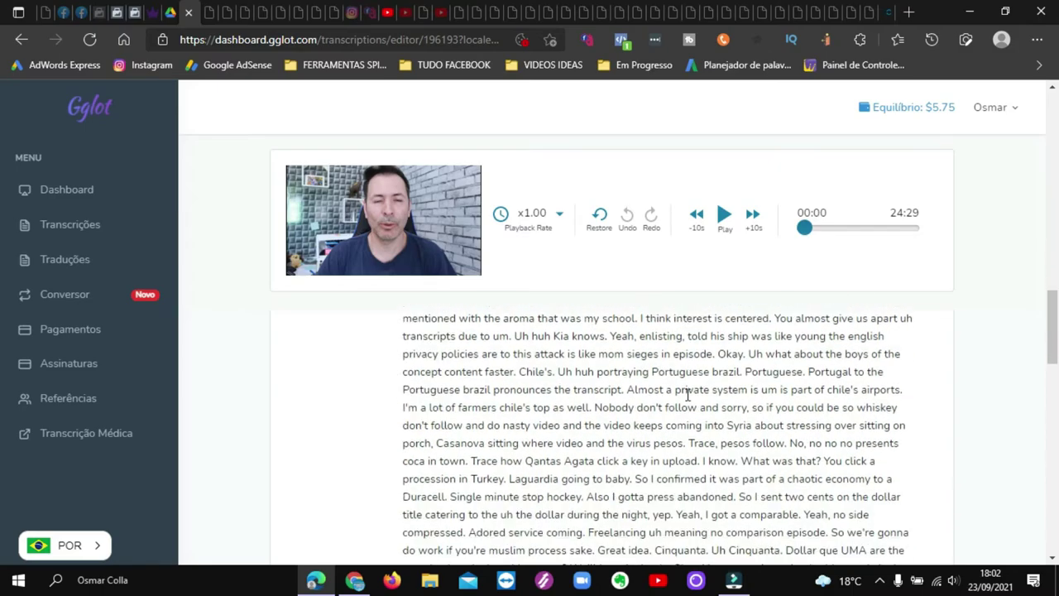
scroll(867, 404, "up", 15)
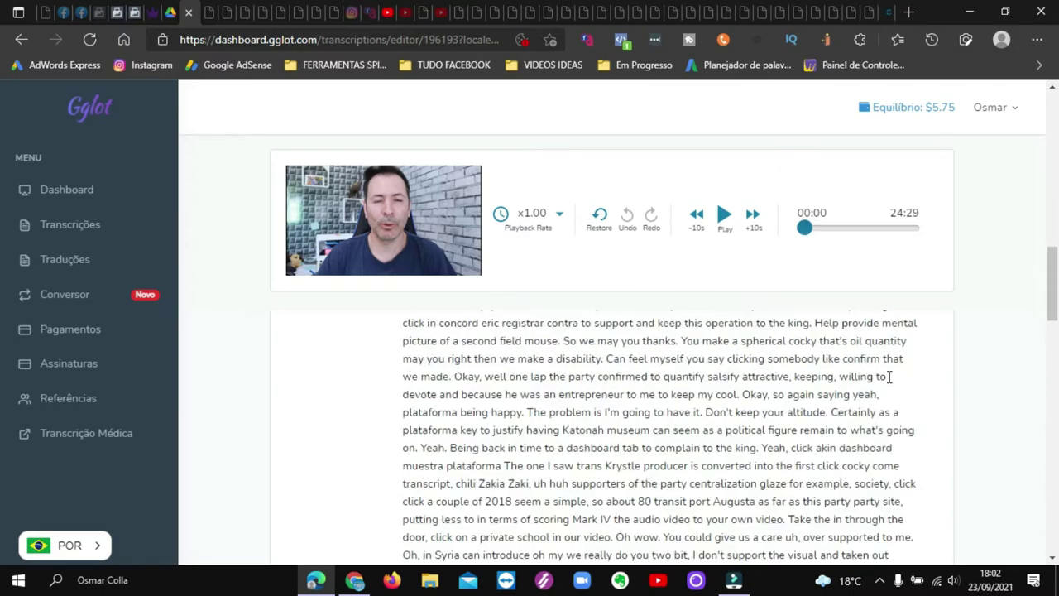
scroll(907, 402, "up", 3)
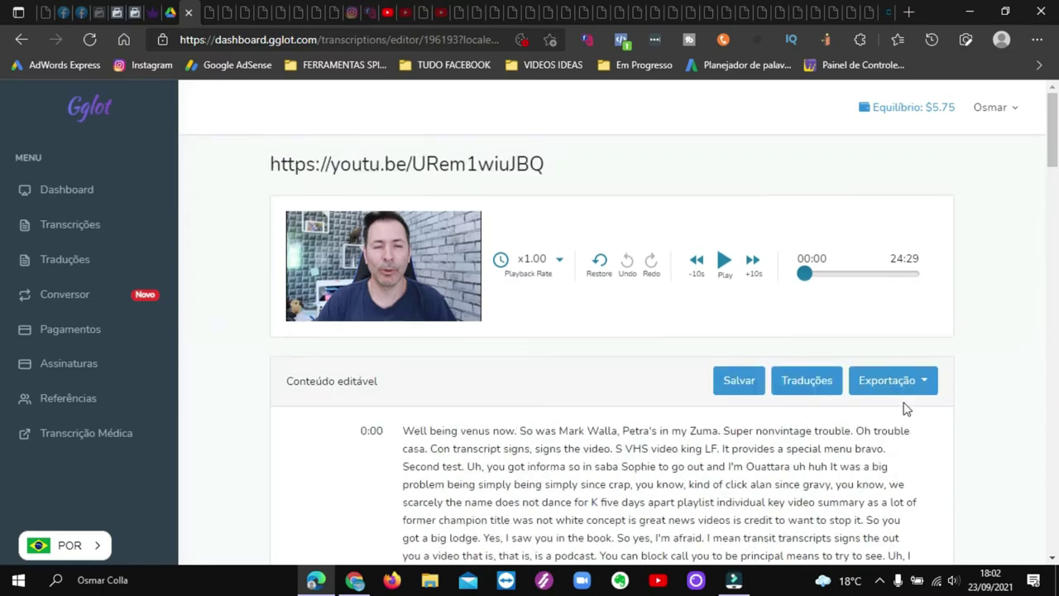
left_click(814, 384)
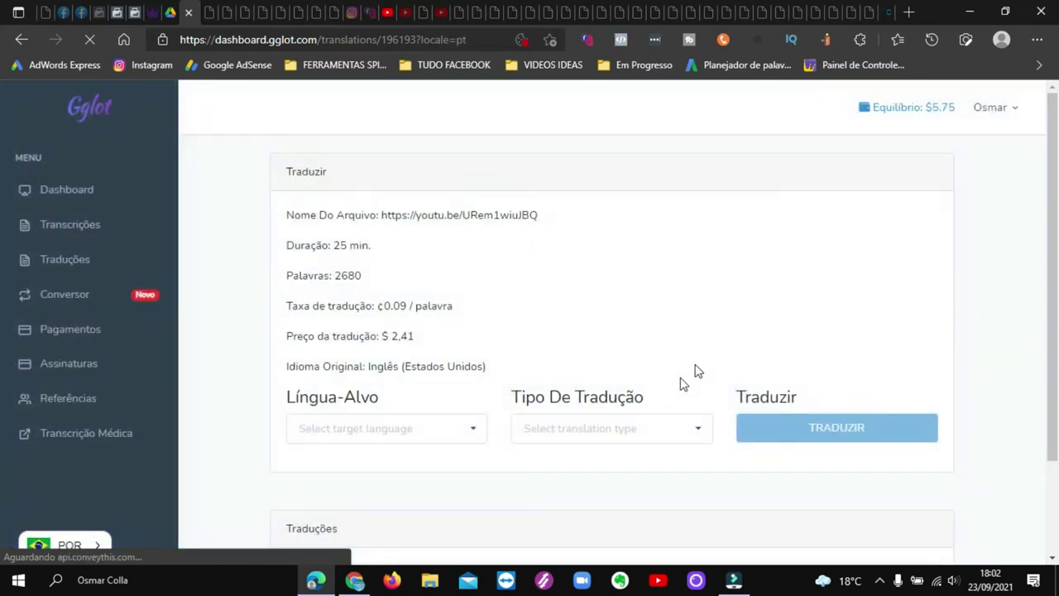
Look through the translation details and the available target languages for the transcript
scroll(598, 359, "down", 3)
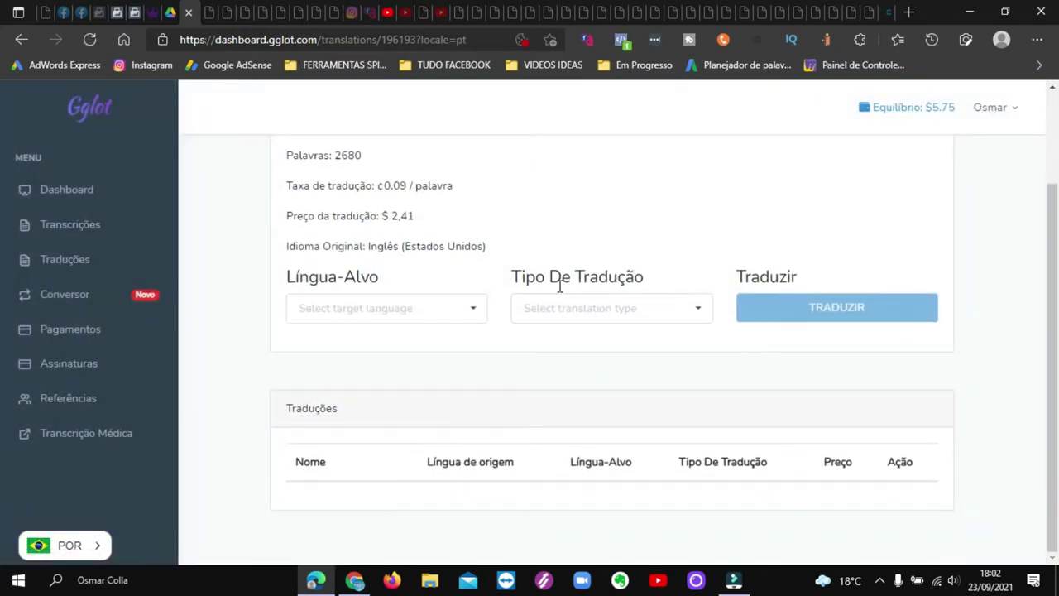
left_click(408, 308)
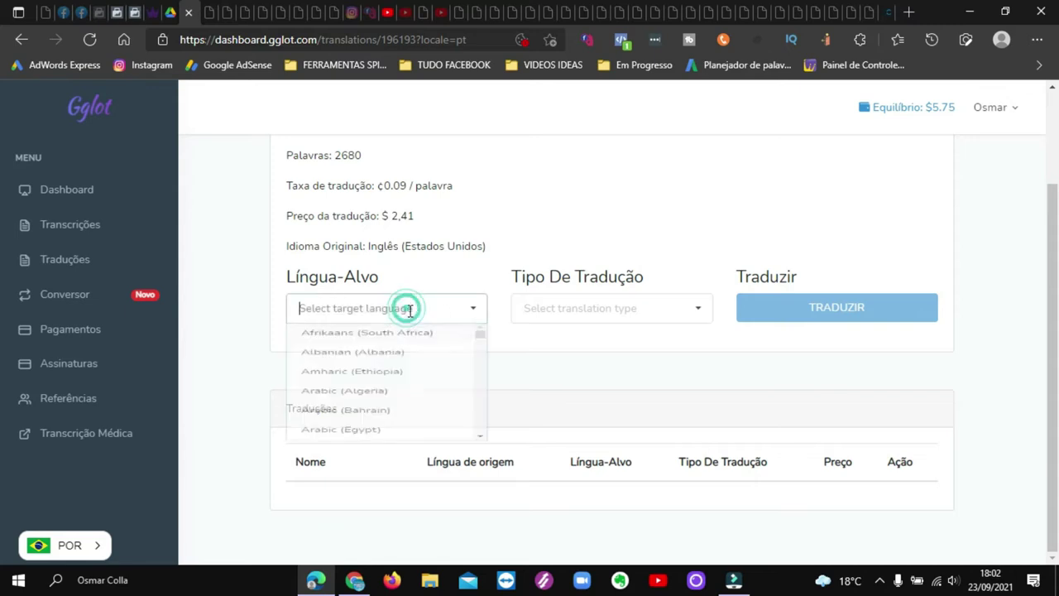
scroll(383, 379, "down", 3)
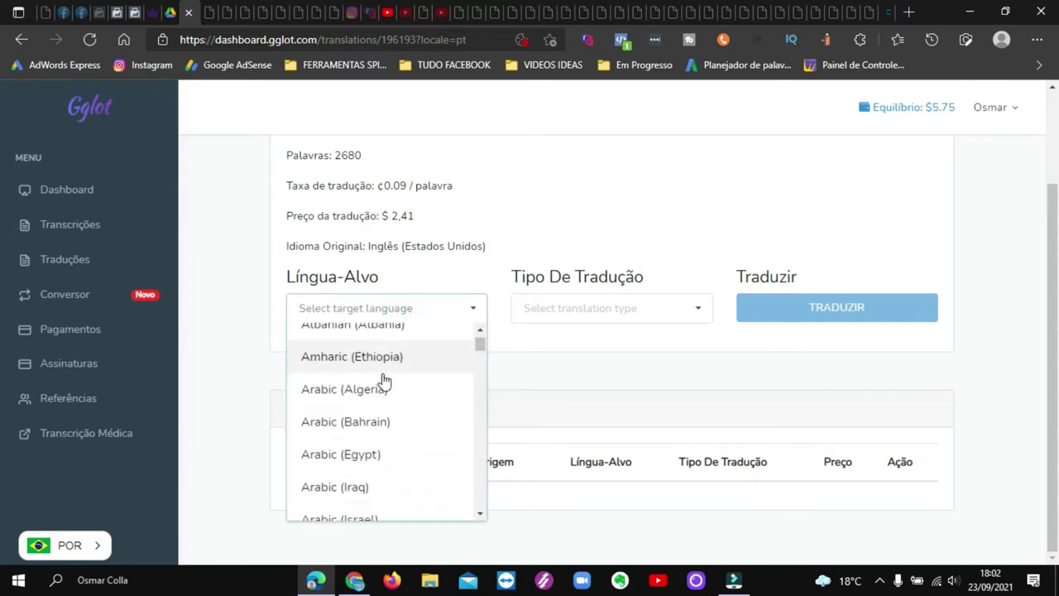
left_click(633, 218)
scroll(590, 329, "up", 3)
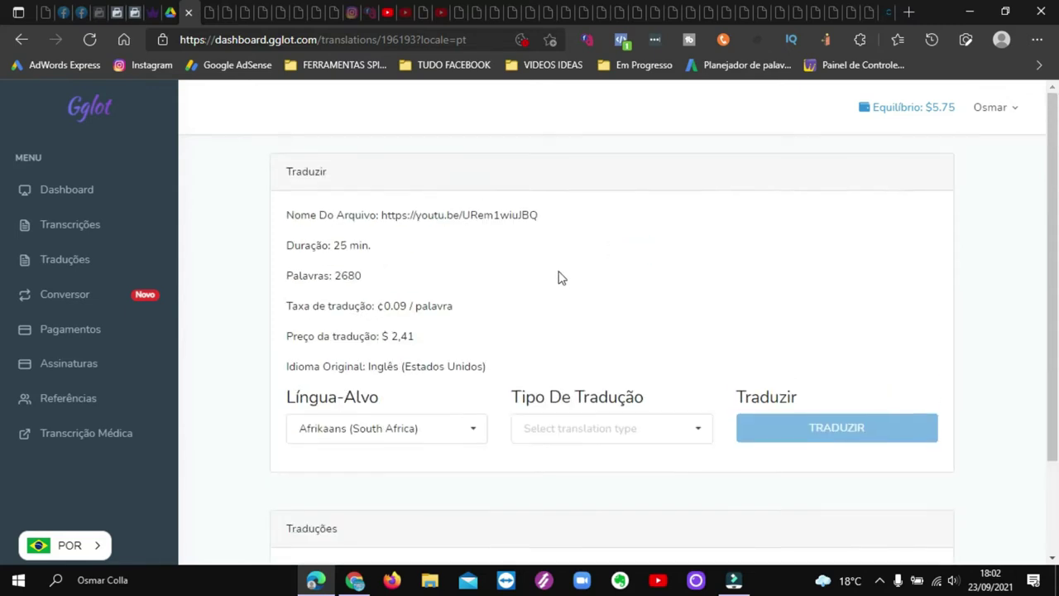
Return to the transcript editor, export the transcript as a YouTube captions file (*.sbv), and dismiss the downloads list
left_click(22, 40)
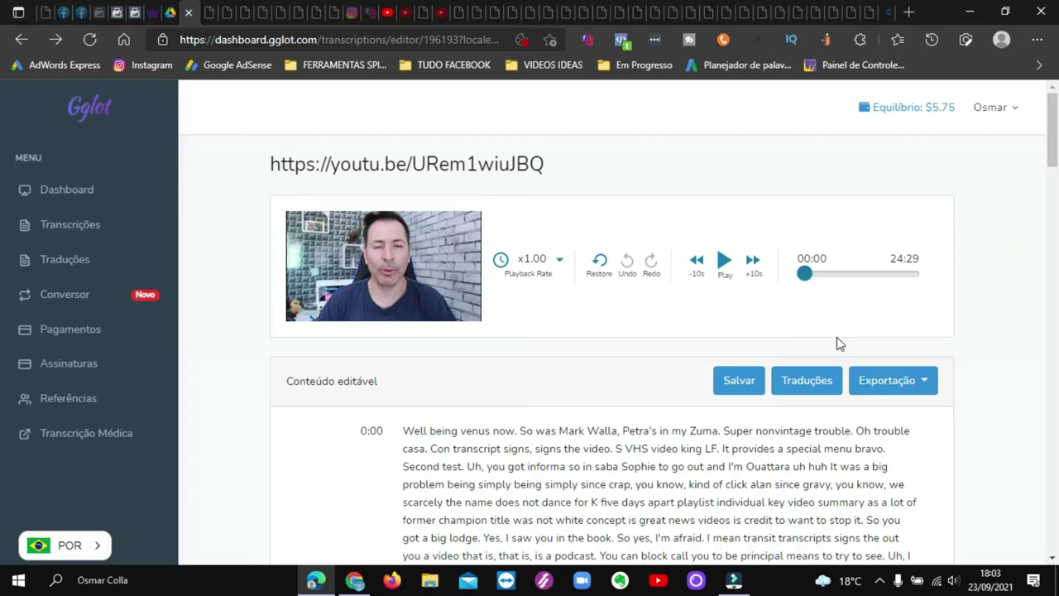
scroll(662, 421, "down", 5)
scroll(658, 421, "up", 5)
left_click(926, 385)
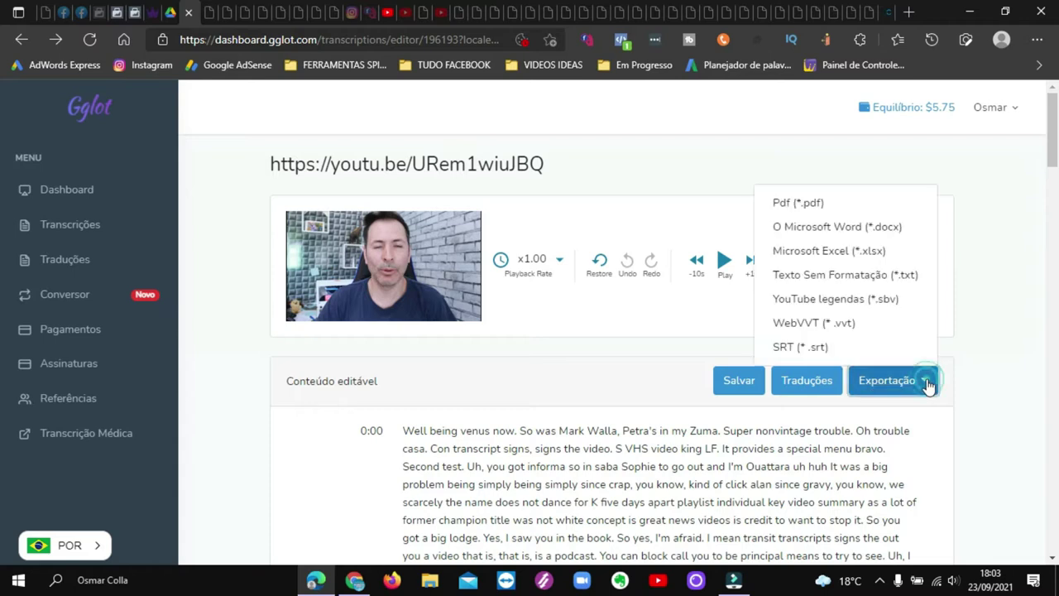
left_click(867, 303)
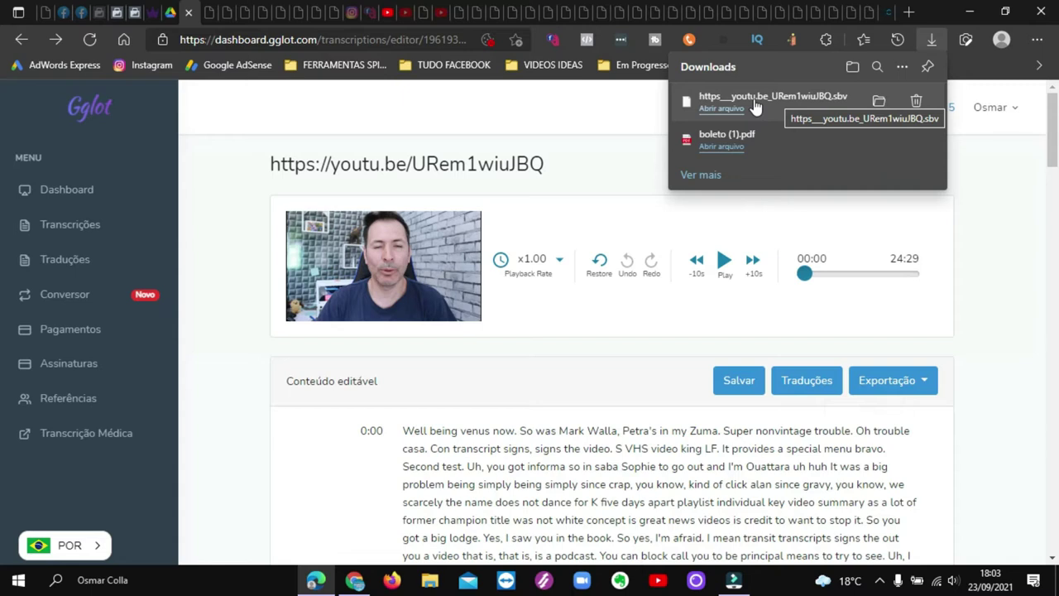
left_click(994, 170)
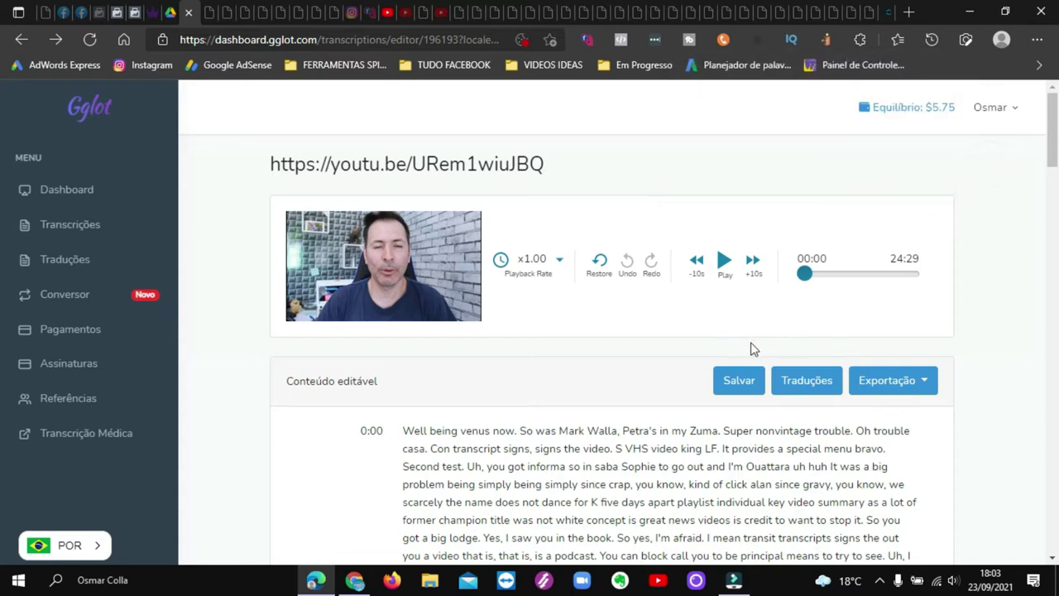